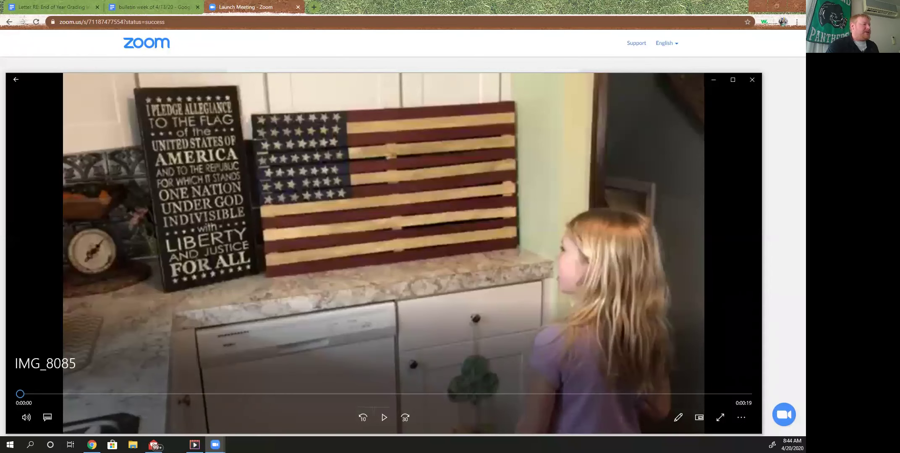
Play the IMG_8085 Pledge of Allegiance video in Zoom
left_click(385, 415)
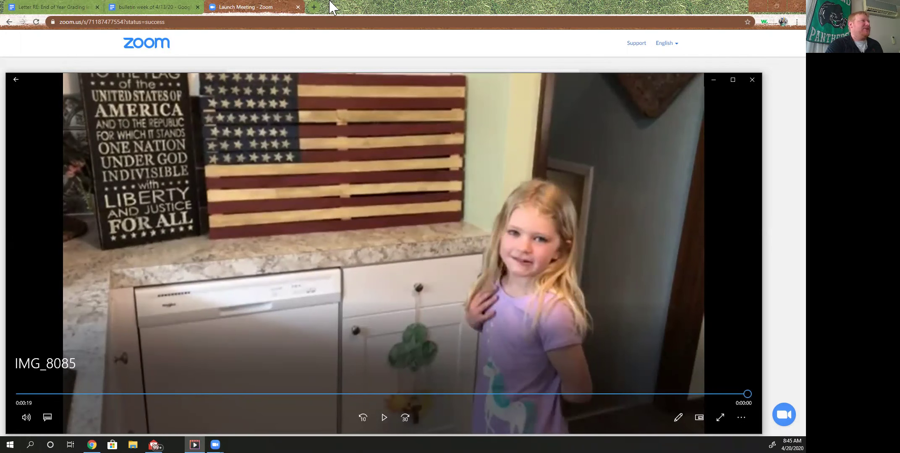
Switch to the 'bulletin week of 4/13/20' document tab
left_click(139, 8)
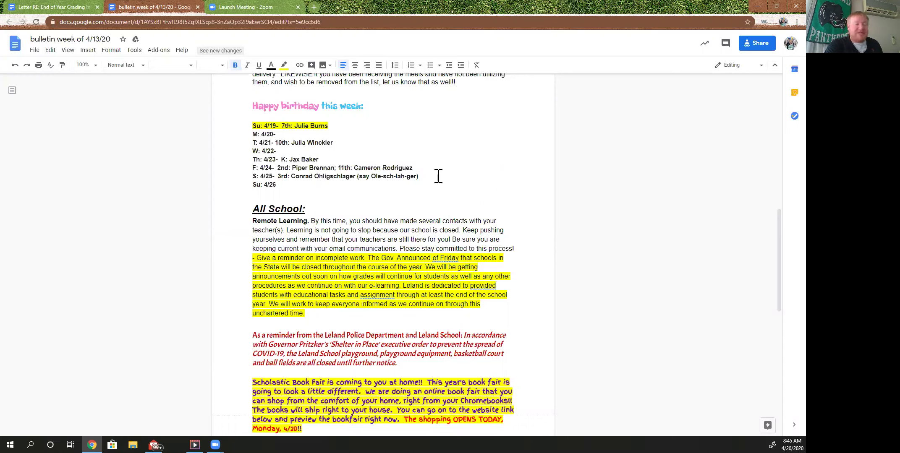
scroll(468, 238, "up", 10)
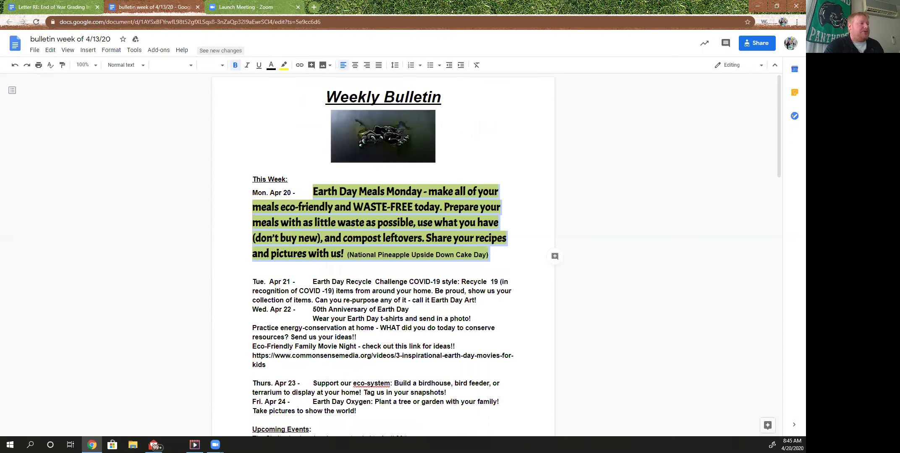
scroll(370, 325, "down", 3)
scroll(371, 324, "down", 2)
scroll(370, 324, "down", 1)
scroll(371, 325, "down", 2)
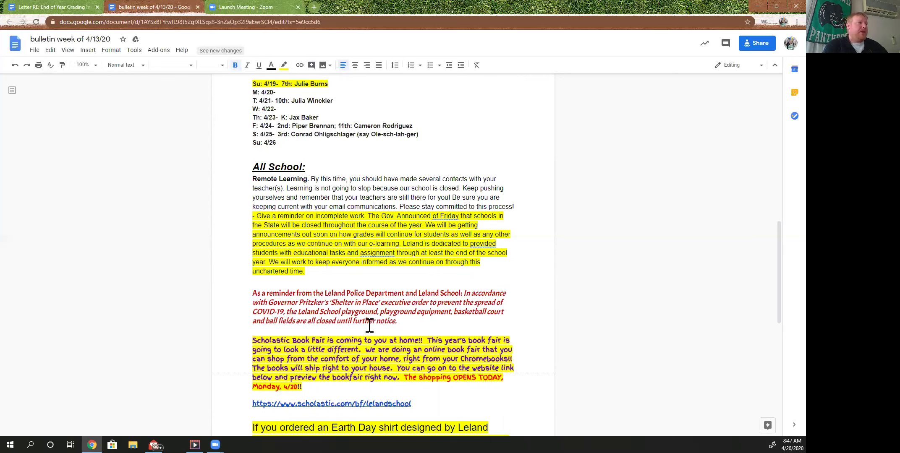
scroll(361, 333, "up", 3)
scroll(367, 333, "up", 5)
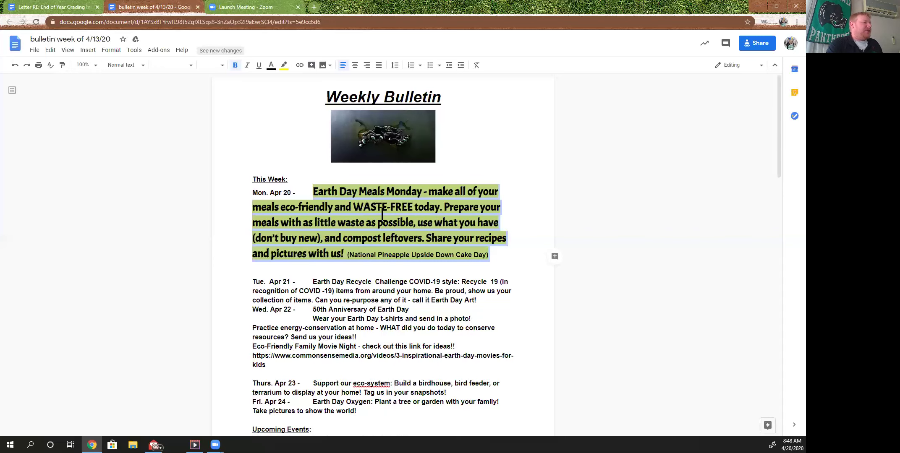
scroll(380, 211, "down", 4)
scroll(386, 204, "down", 2)
scroll(385, 204, "up", 1)
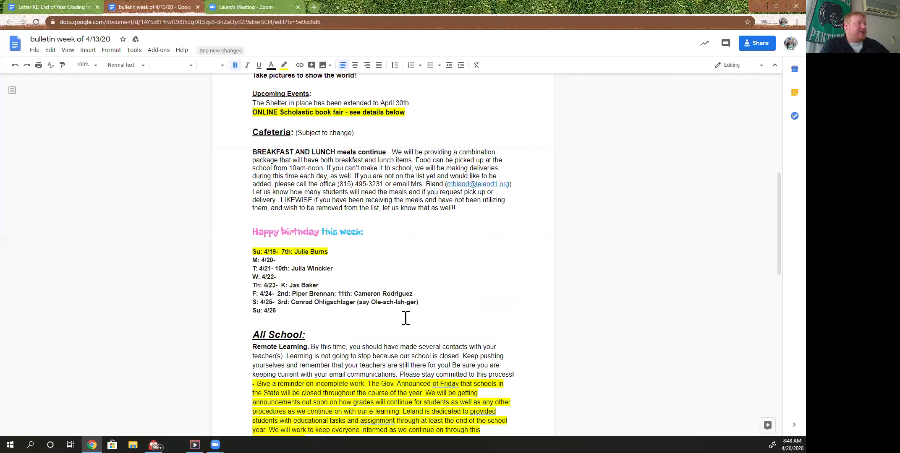
scroll(417, 284, "down", 2)
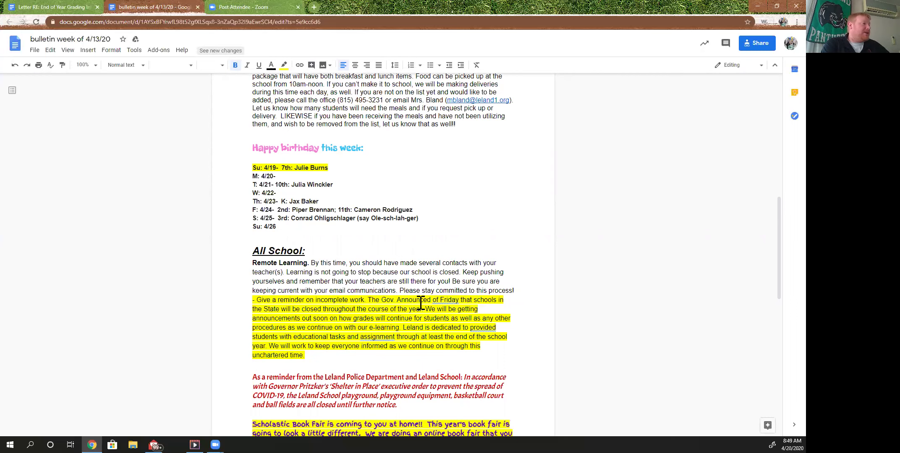
scroll(442, 282, "down", 1)
scroll(439, 288, "down", 3)
scroll(440, 288, "down", 2)
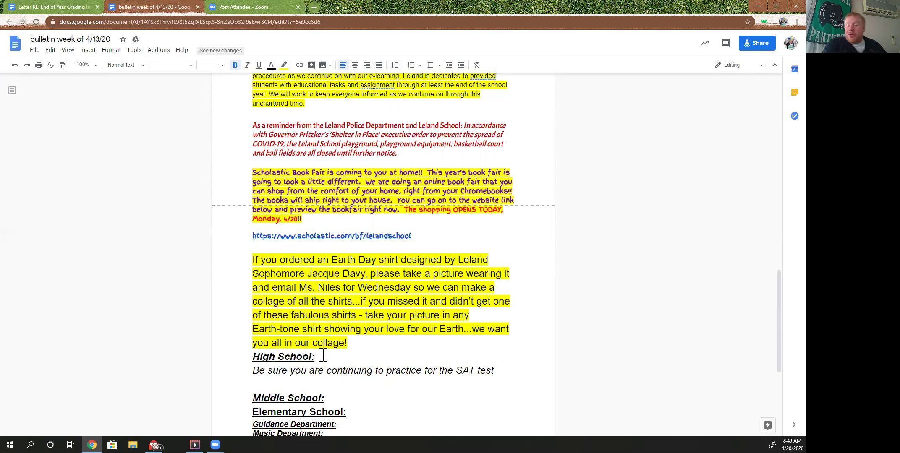
scroll(324, 356, "up", 2)
scroll(333, 349, "up", 1)
scroll(333, 350, "up", 1)
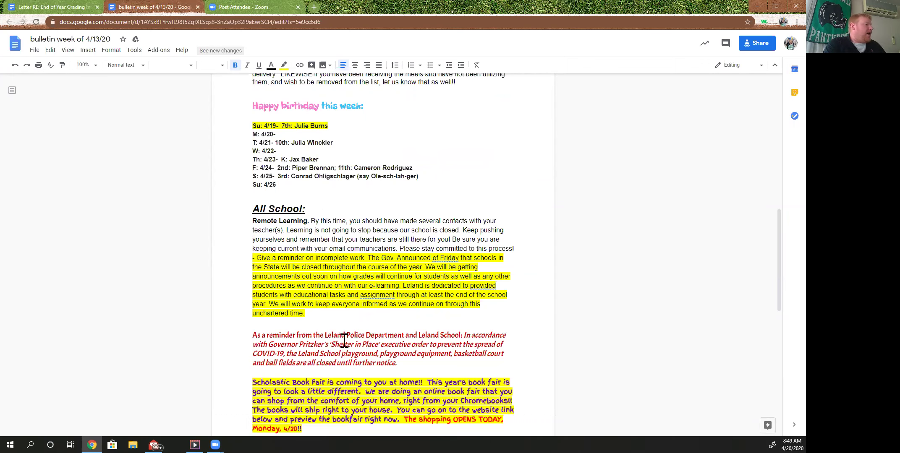
scroll(362, 328, "up", 2)
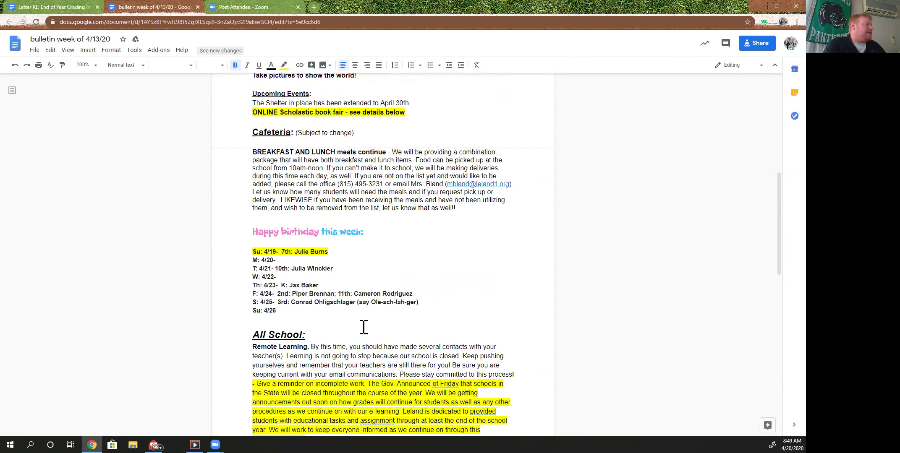
scroll(362, 327, "down", 2)
scroll(385, 317, "down", 2)
scroll(384, 320, "down", 2)
scroll(393, 321, "down", 2)
scroll(393, 321, "up", 2)
scroll(390, 325, "up", 3)
scroll(450, 310, "up", 2)
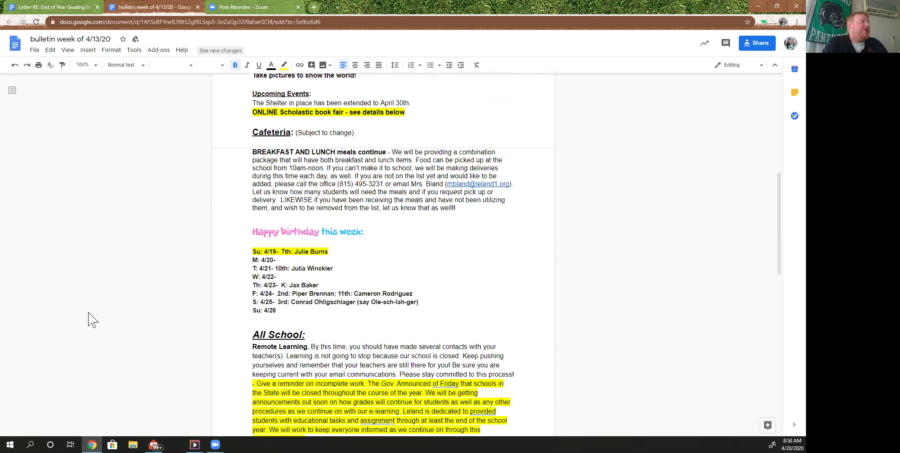
scroll(461, 325, "up", 3)
scroll(461, 325, "up", 2)
scroll(464, 326, "down", 1)
scroll(464, 326, "down", 2)
scroll(488, 316, "down", 2)
scroll(526, 308, "up", 5)
scroll(517, 306, "up", 2)
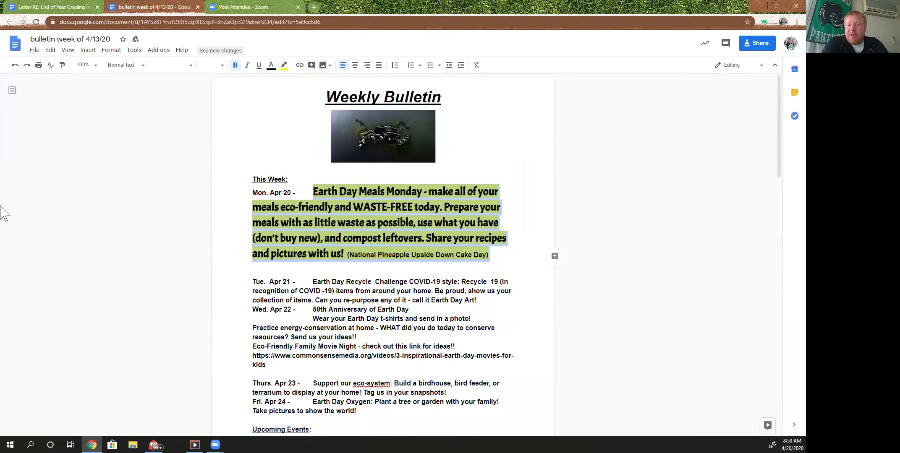